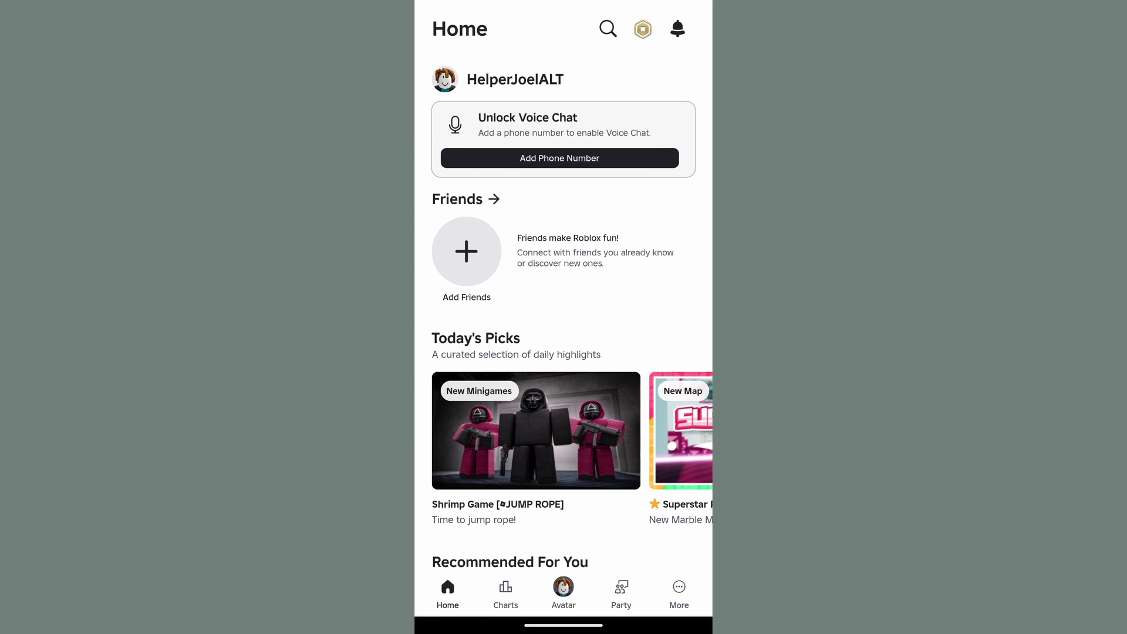
Step: Switch to the More tab listing Marketplace, Profile, Friends and other sections
click(679, 594)
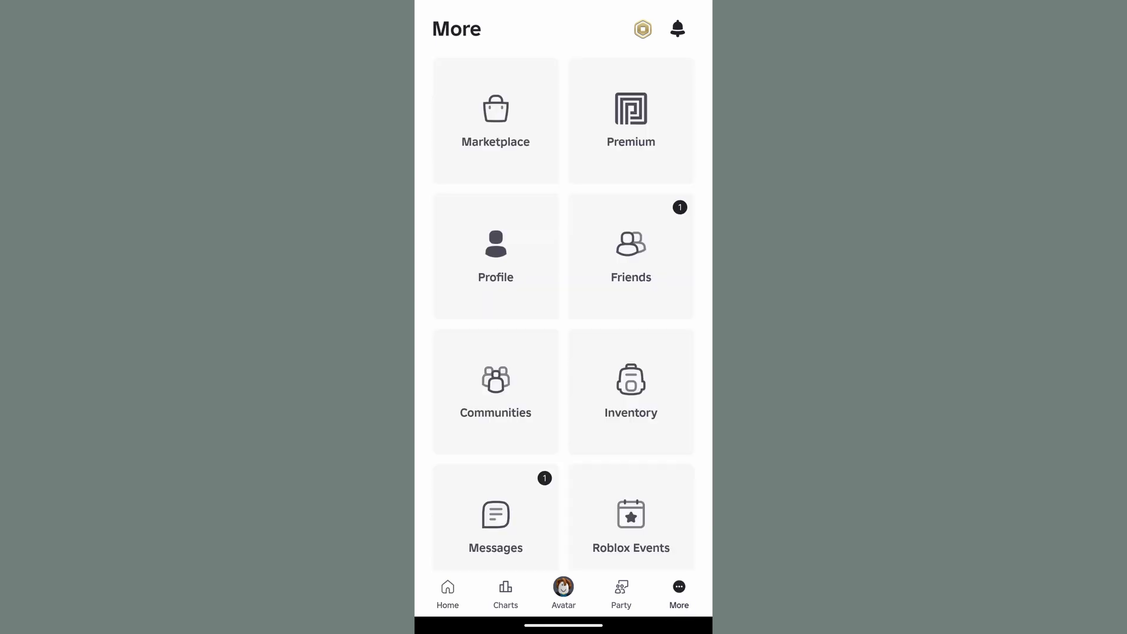
scroll(584, 317, down, 5)
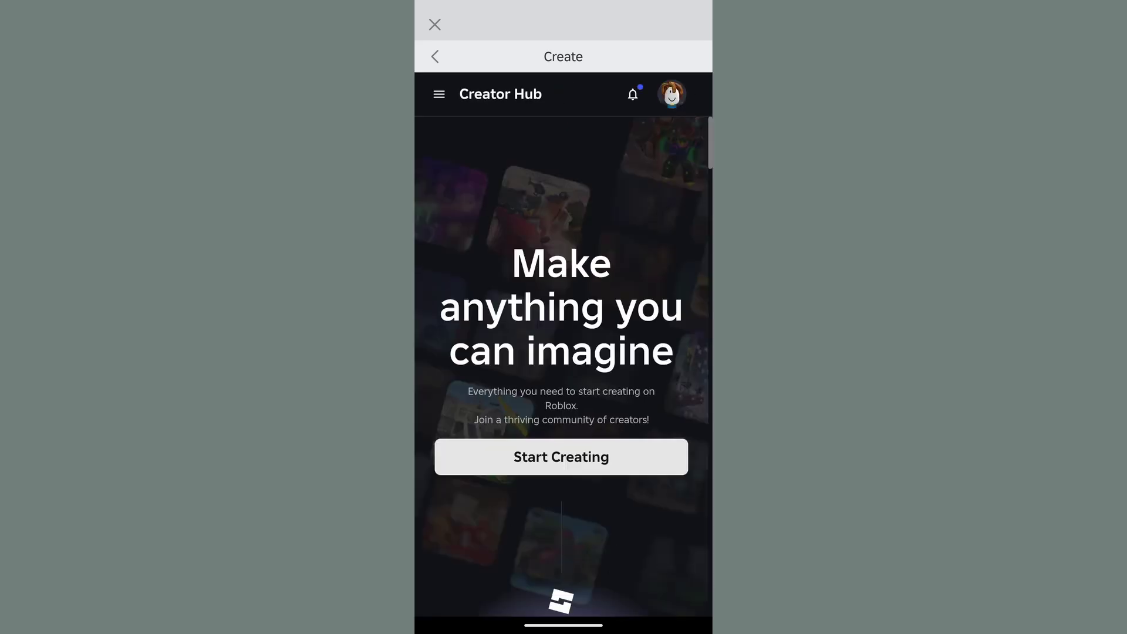
Step: Bring up Creator Hub's navigation menu with Home, Dashboard, Learn and Store
click(438, 94)
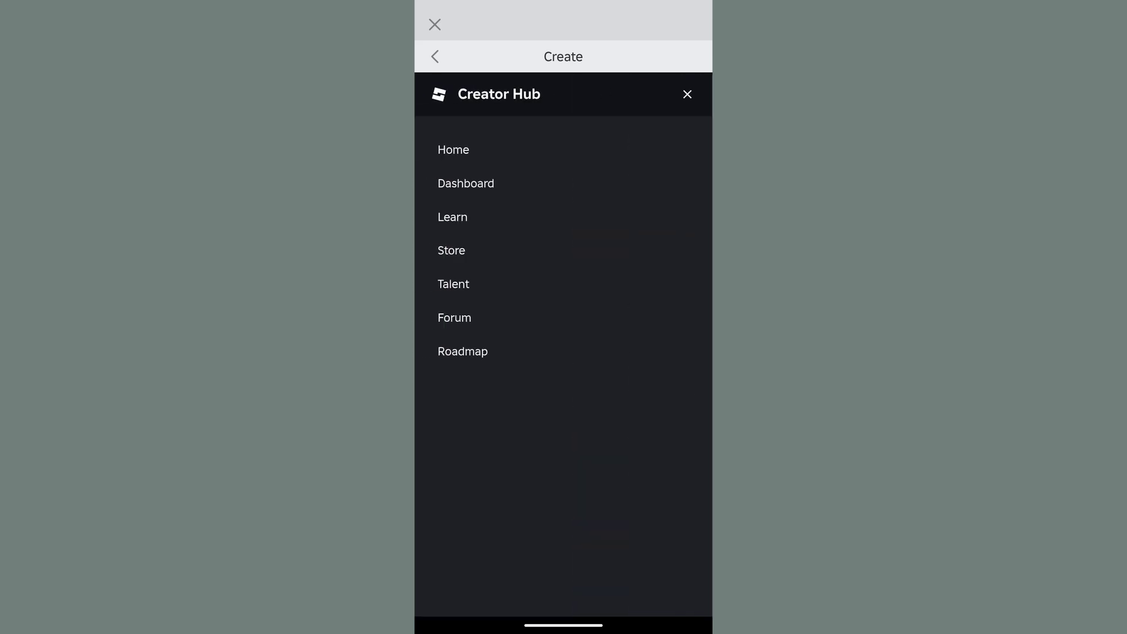
Step: Go to the Dashboard and open the single experience's Overview page
click(466, 183)
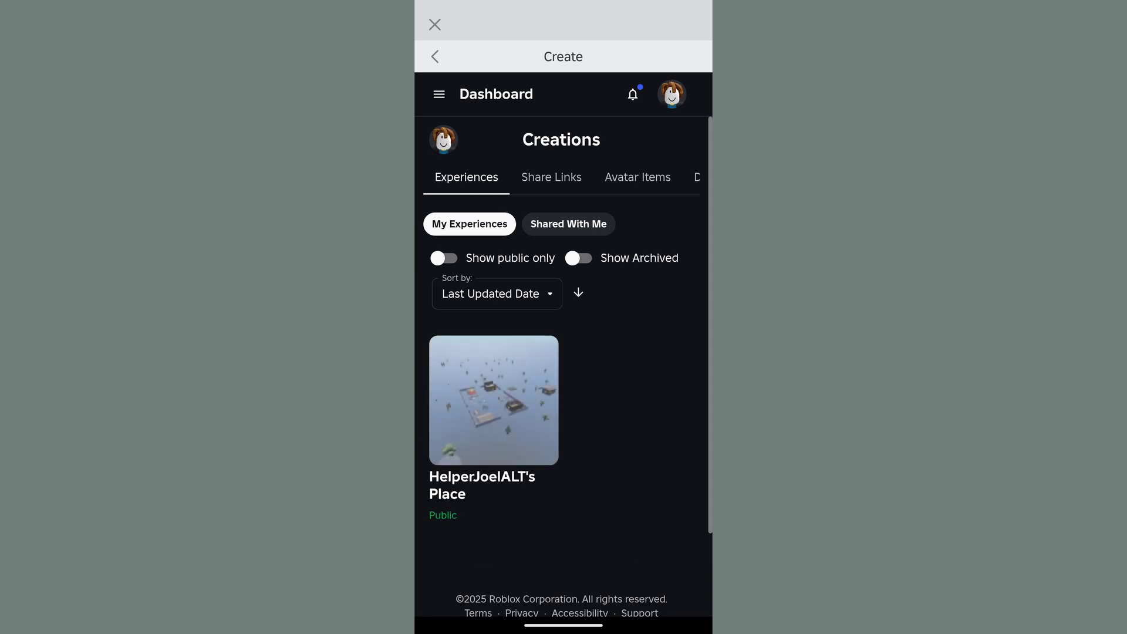
click(499, 401)
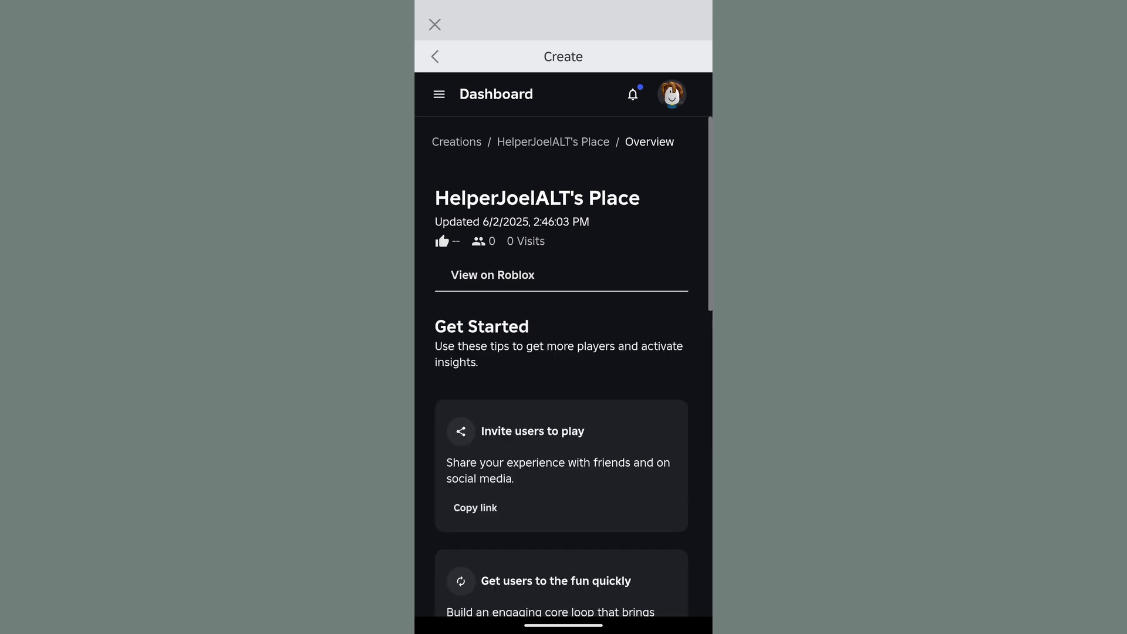
Step: Go to the experience's Monetization > Passes page, which has no passes yet
click(438, 94)
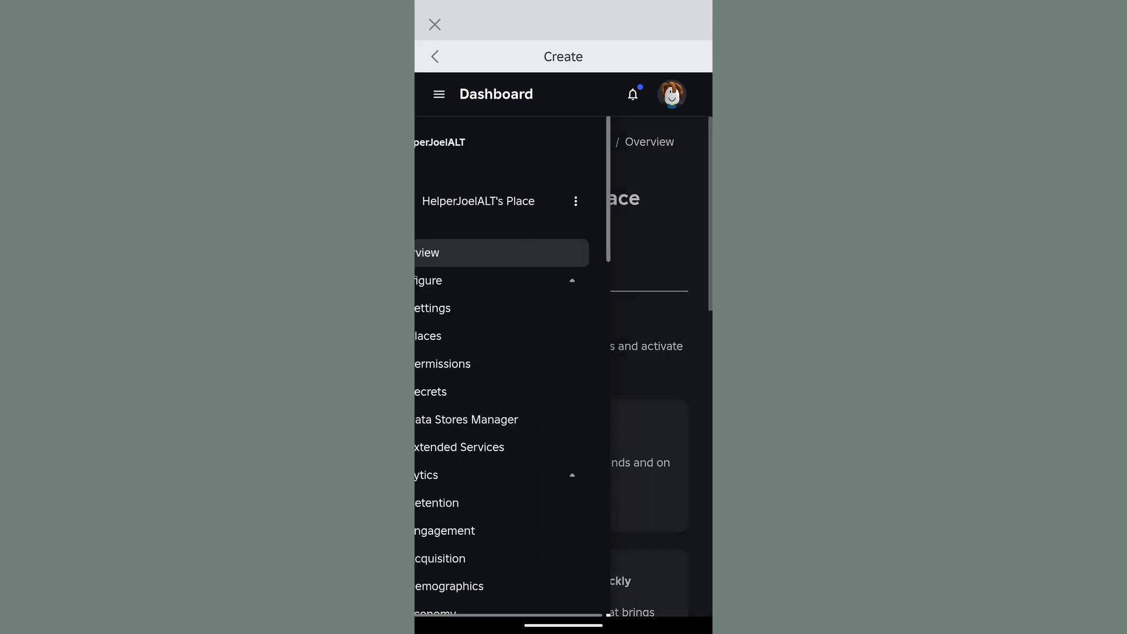
scroll(625, 384, down, 10)
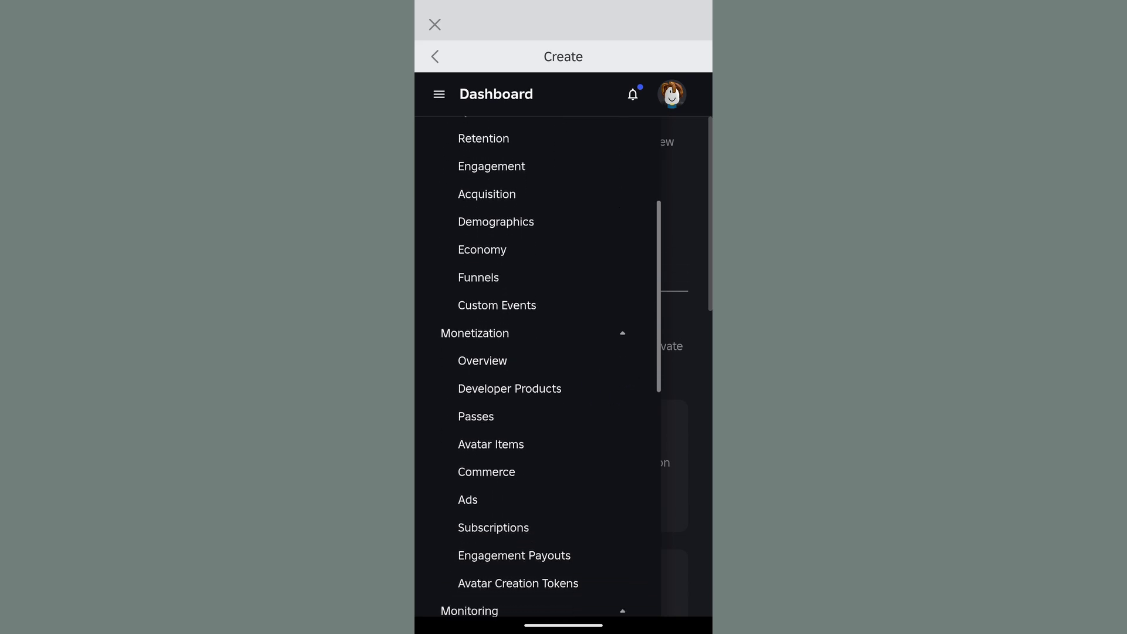
click(520, 417)
Step: Close the Regional Pricing card and start a new pass via Create A Pass
click(659, 270)
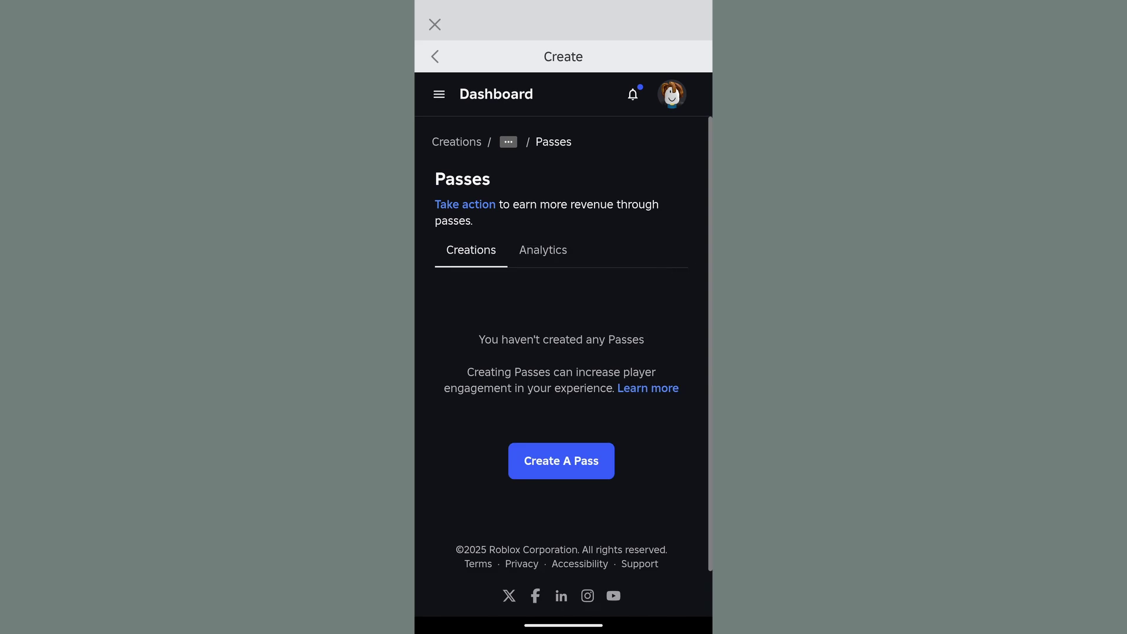
click(579, 459)
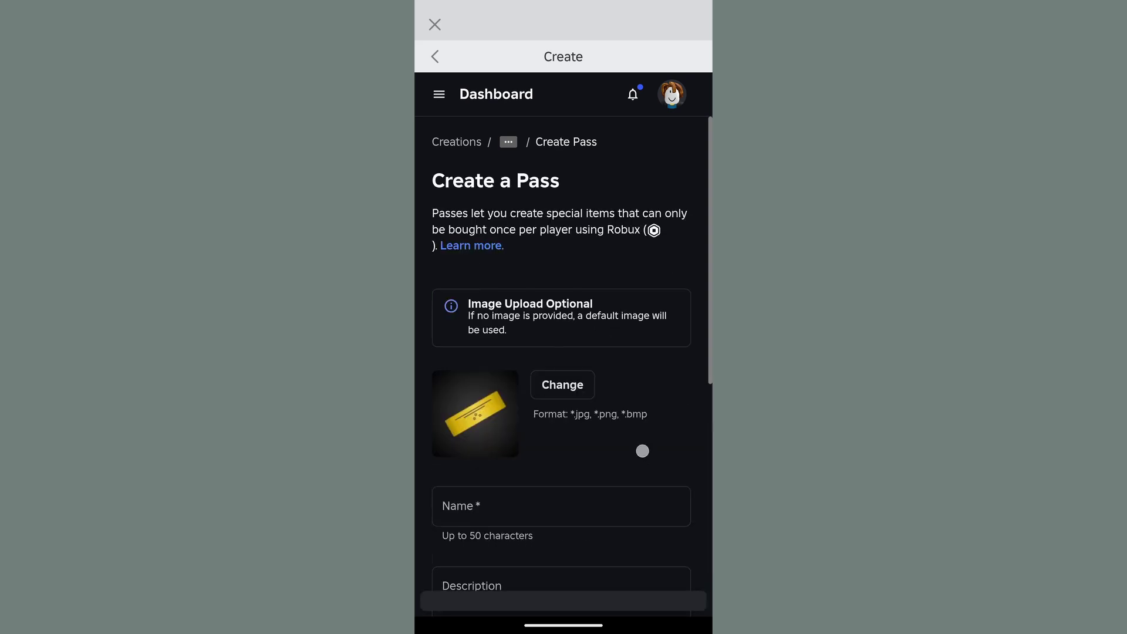
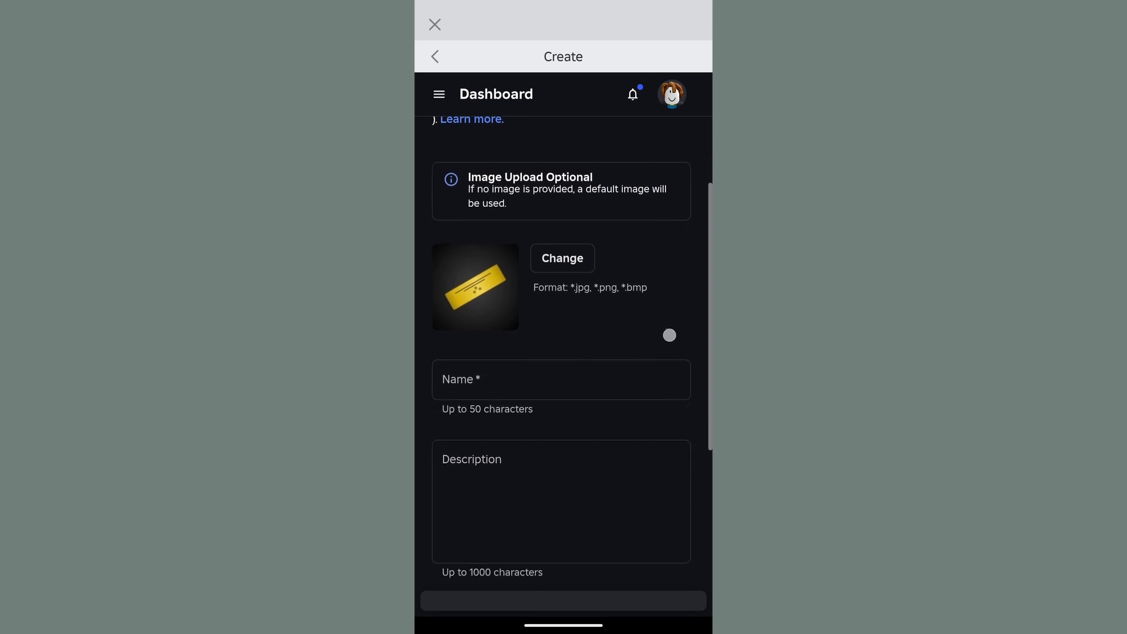
Step: Name the new pass 'Gamepass' and create it with the default image
click(581, 367)
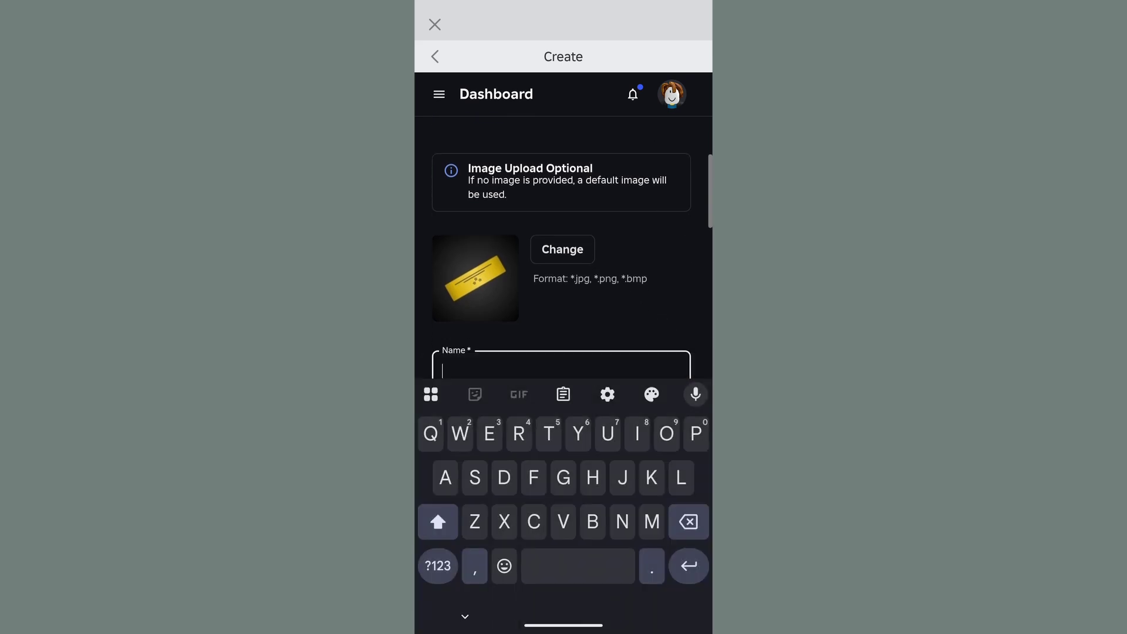
text(Gamepass)
scroll(683, 265, down, 1)
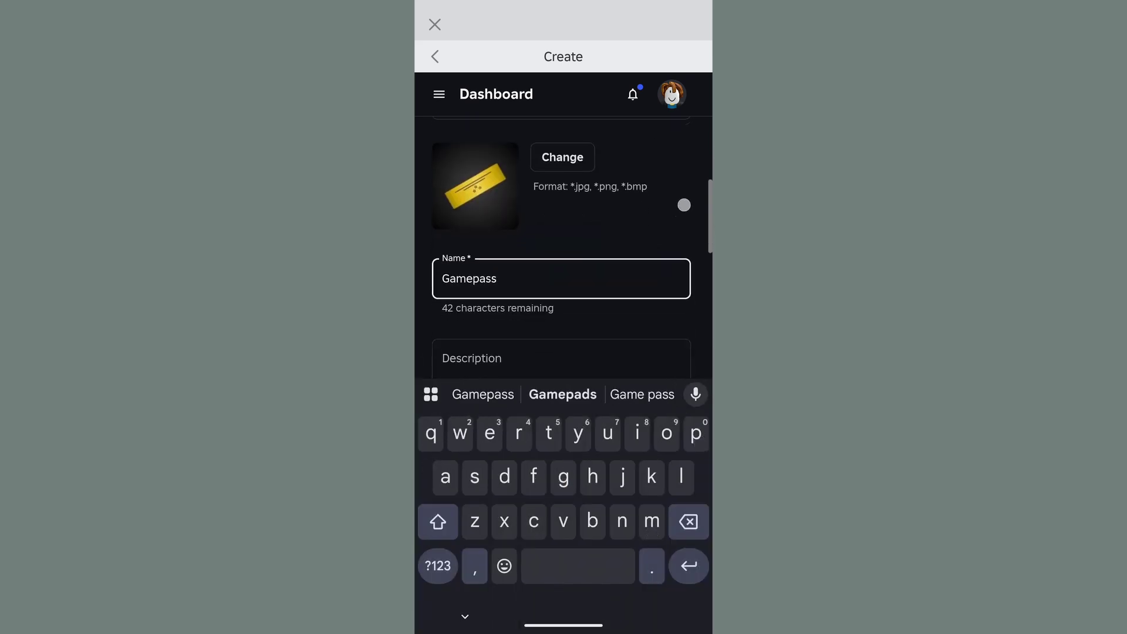
scroll(683, 205, down, 1)
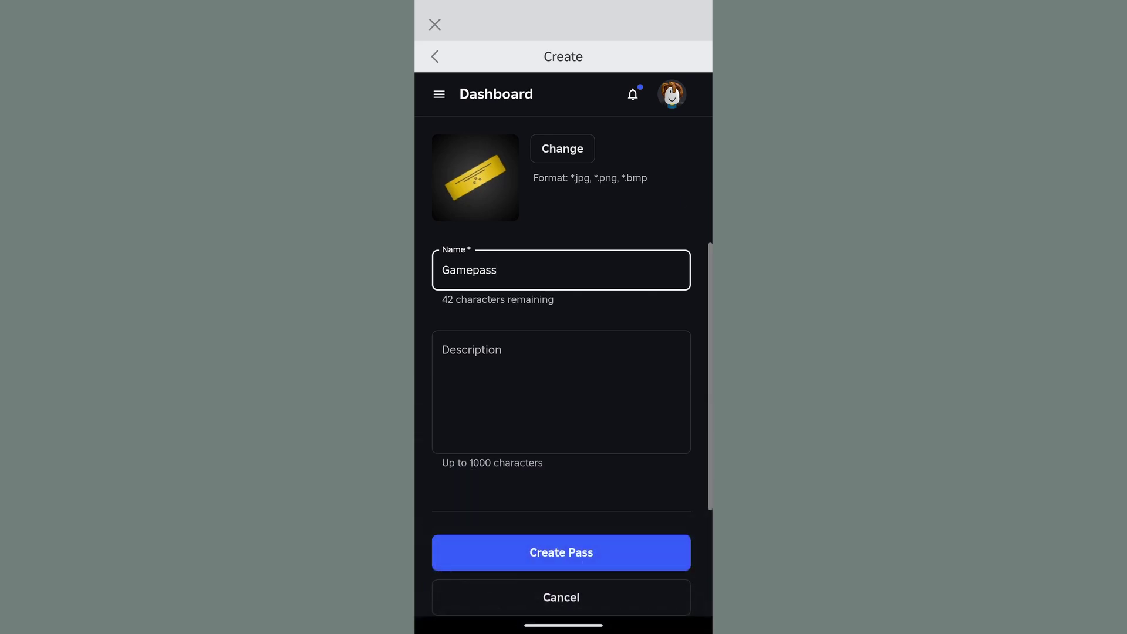
click(561, 553)
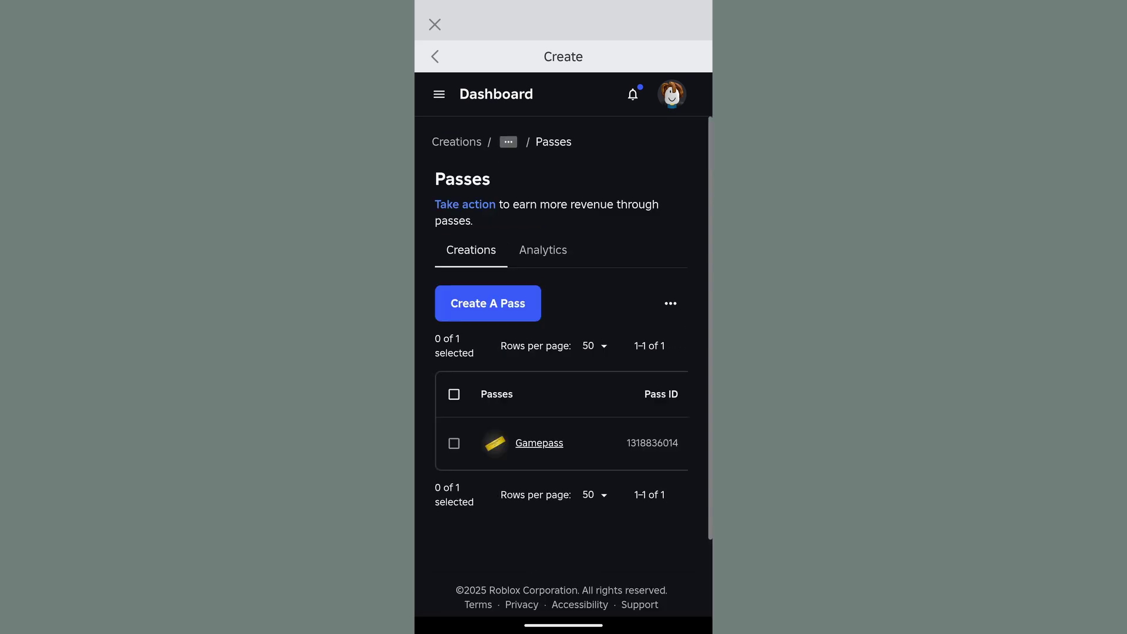
Step: Open the Gamepass entry from the Passes list to reach its settings sections
click(539, 443)
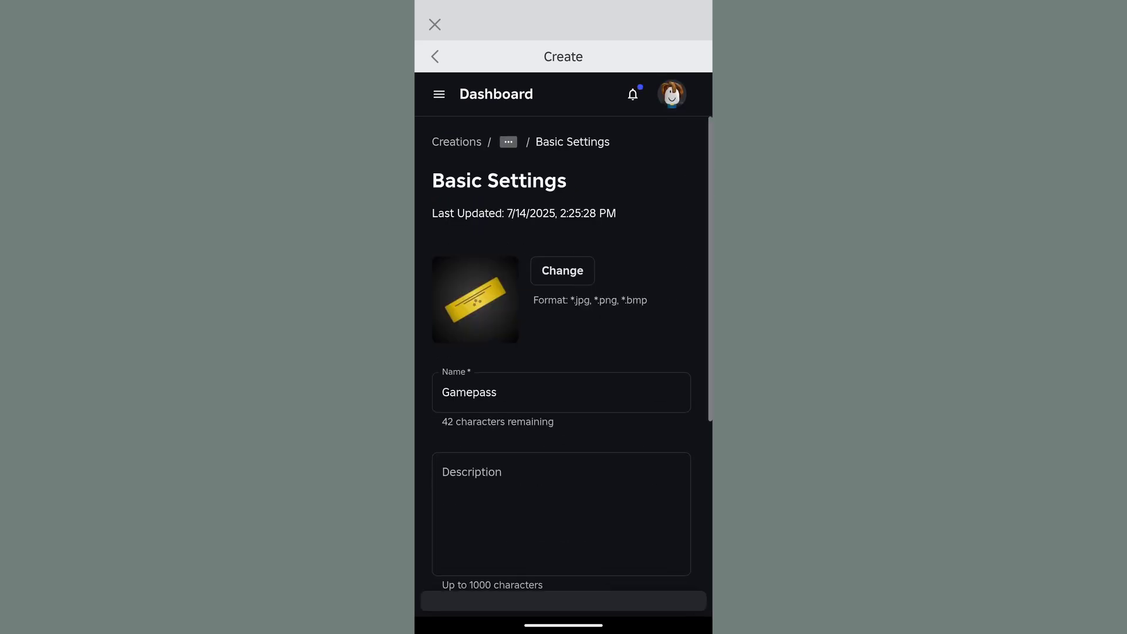
scroll(655, 458, down, 3)
scroll(655, 458, up, 2)
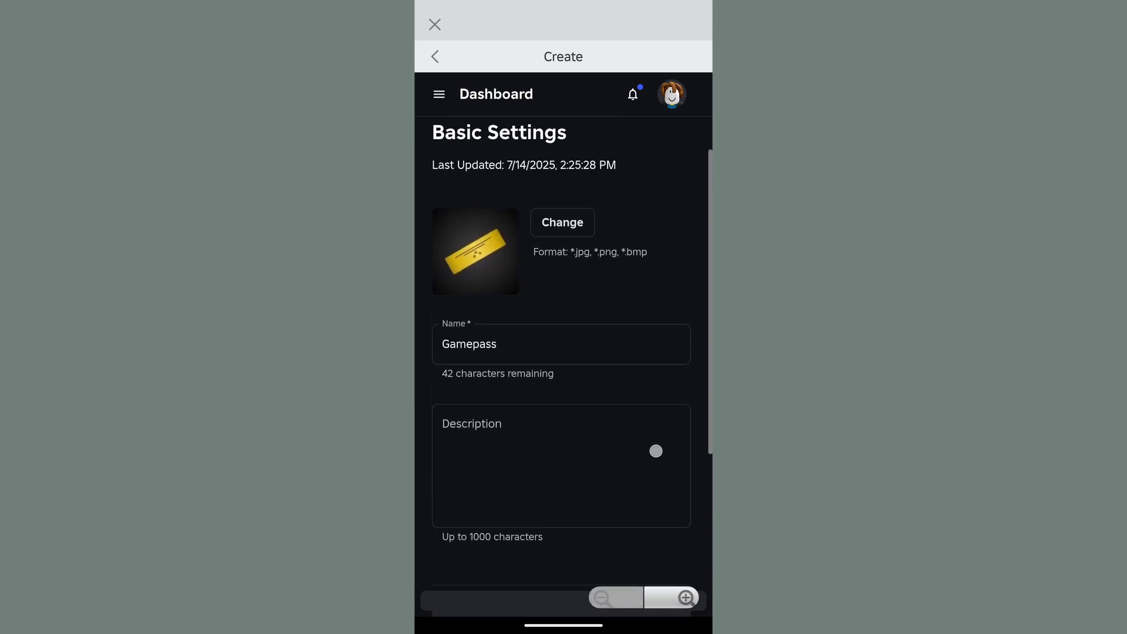
click(439, 95)
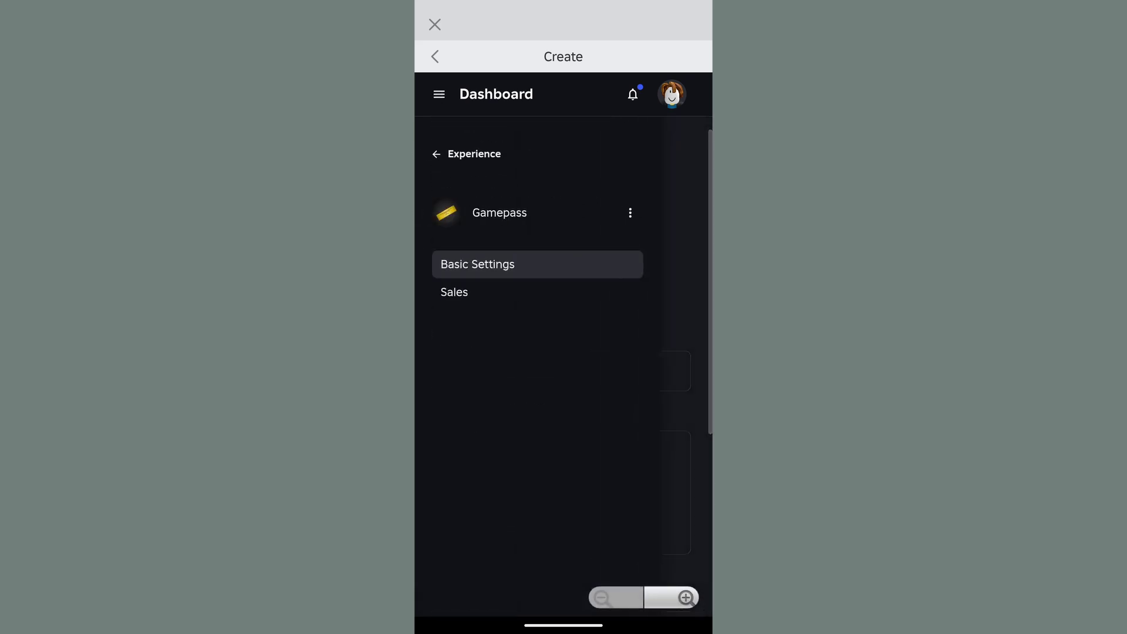
Step: Mark Gamepass as for sale at 5 Robux, disable regional pricing, and save
click(454, 291)
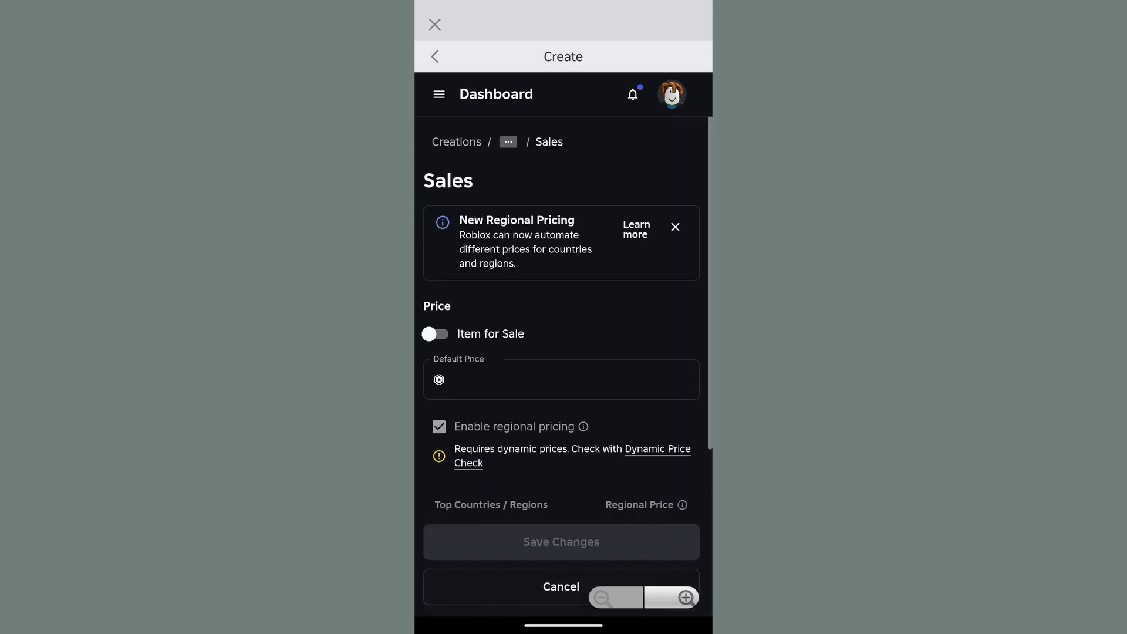
scroll(563, 352, down, 1)
click(435, 294)
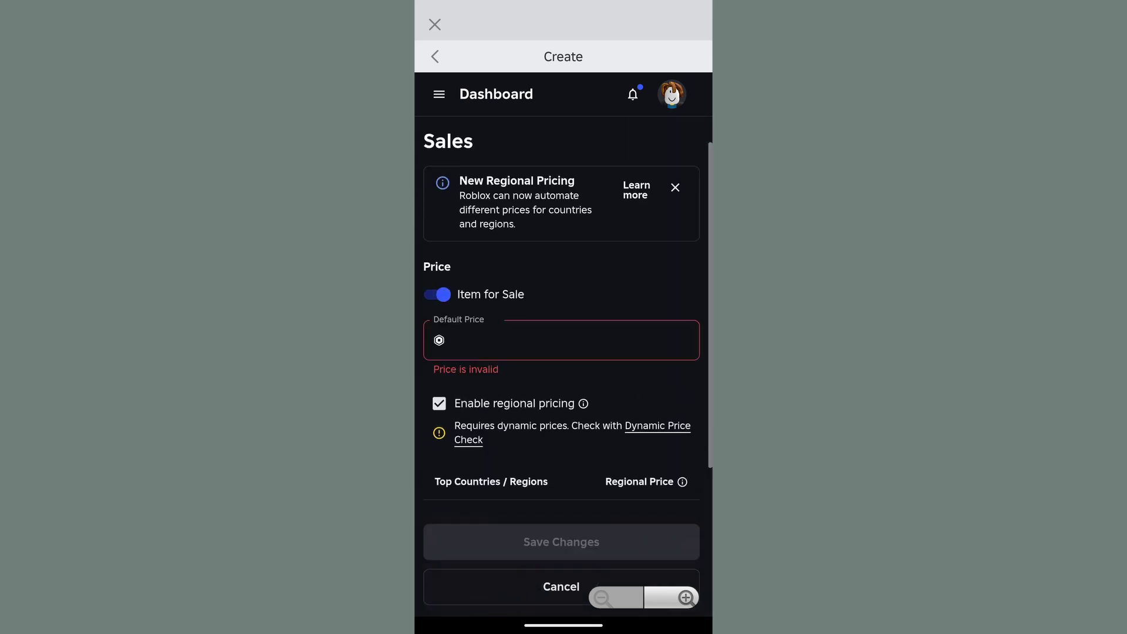
click(617, 345)
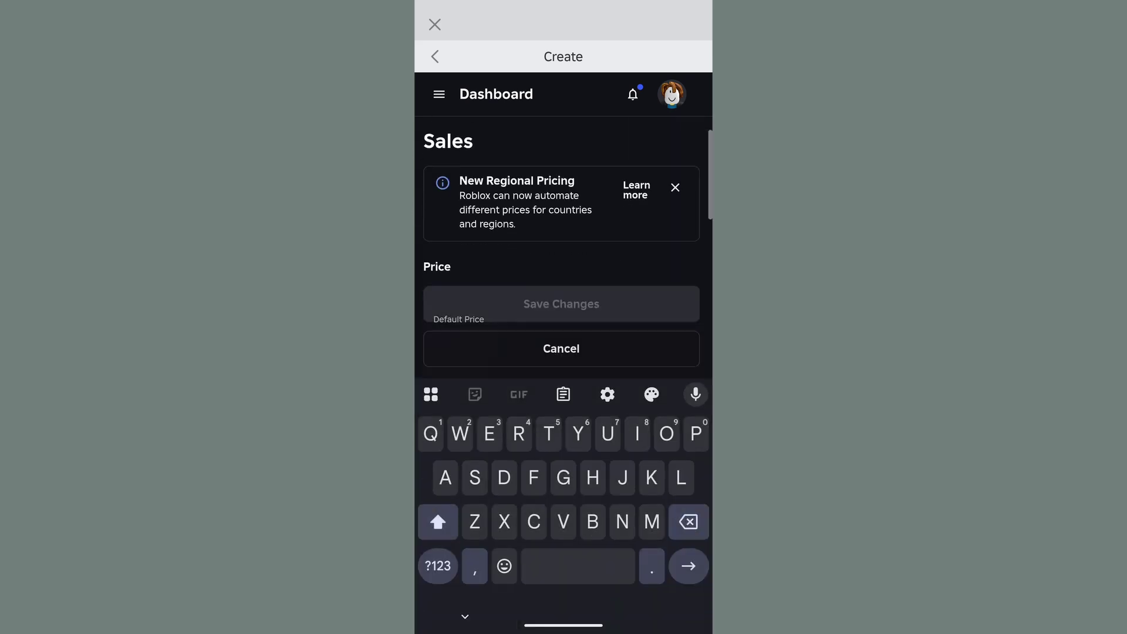
click(437, 565)
text(5)
scroll(563, 221, down, 1)
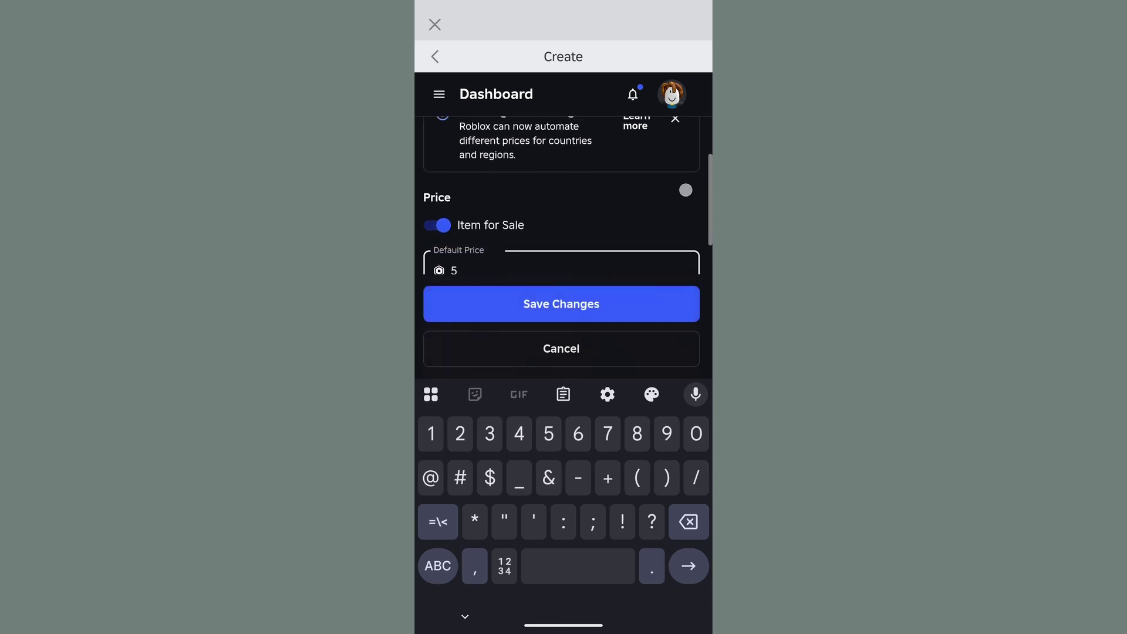
click(465, 615)
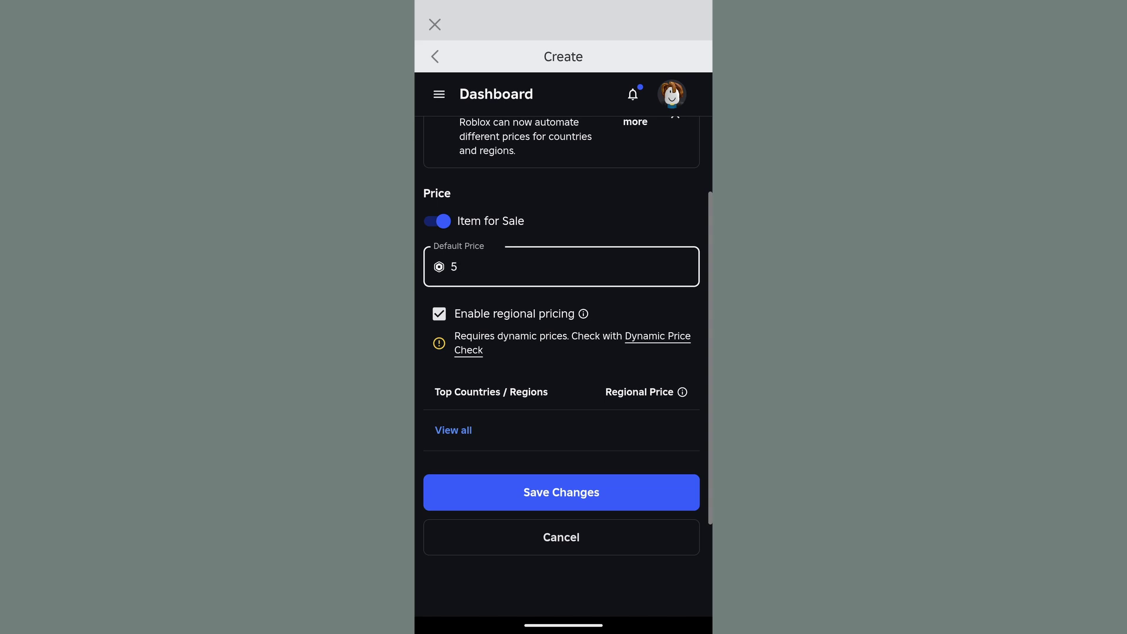
click(439, 314)
scroll(629, 523, up, 1)
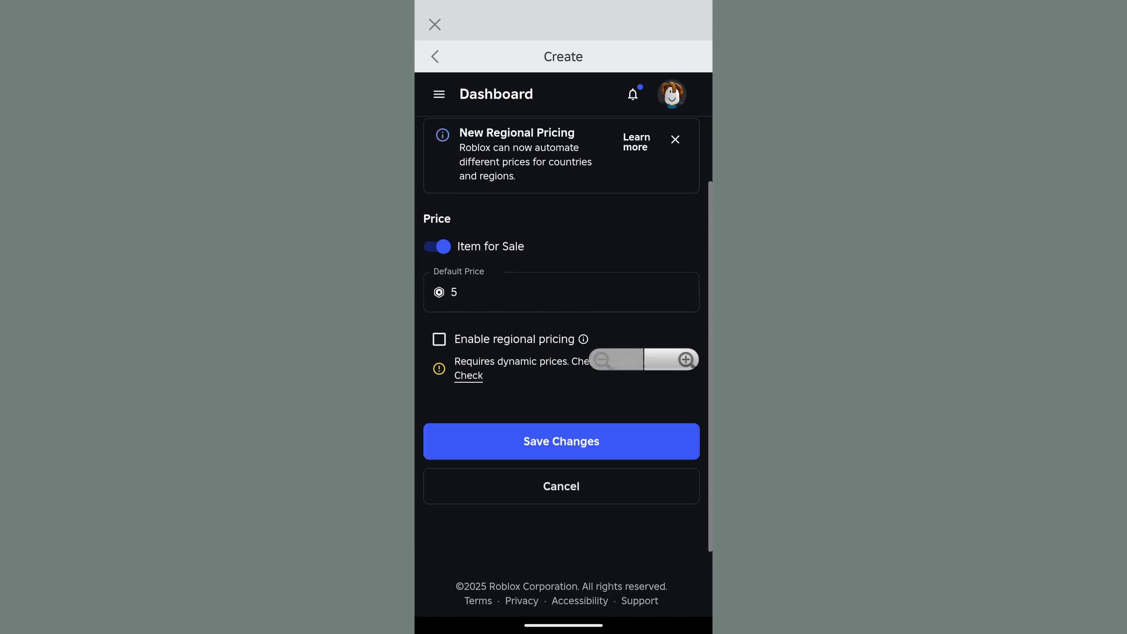
click(639, 439)
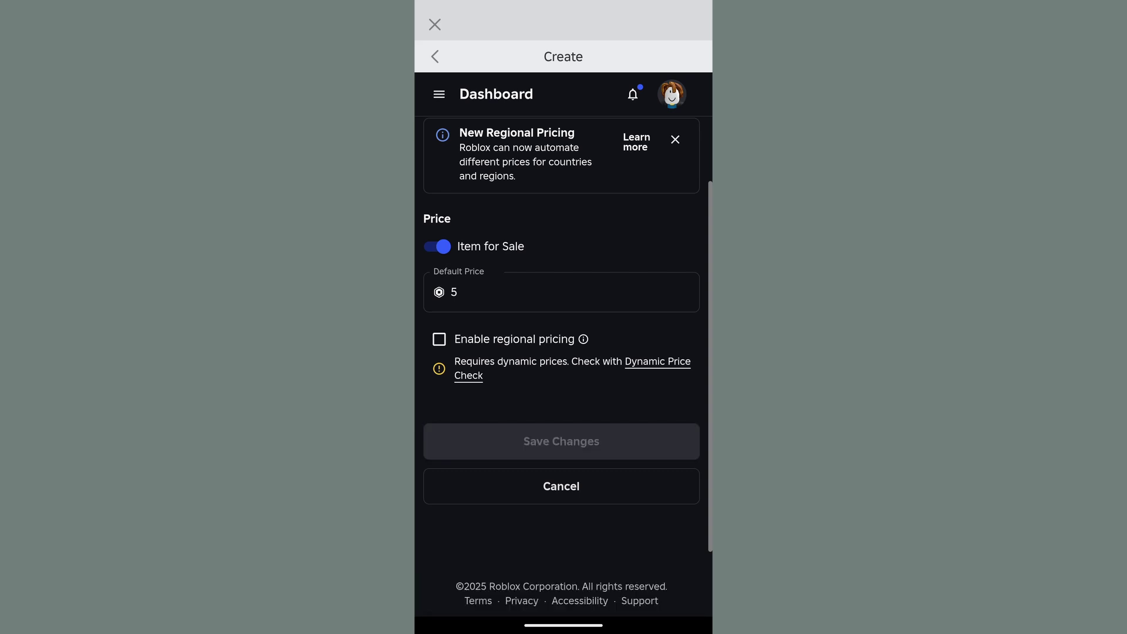
scroll(564, 352, up, 2)
Step: Leave the Creator Dashboard and return to the Roblox home screen
click(434, 57)
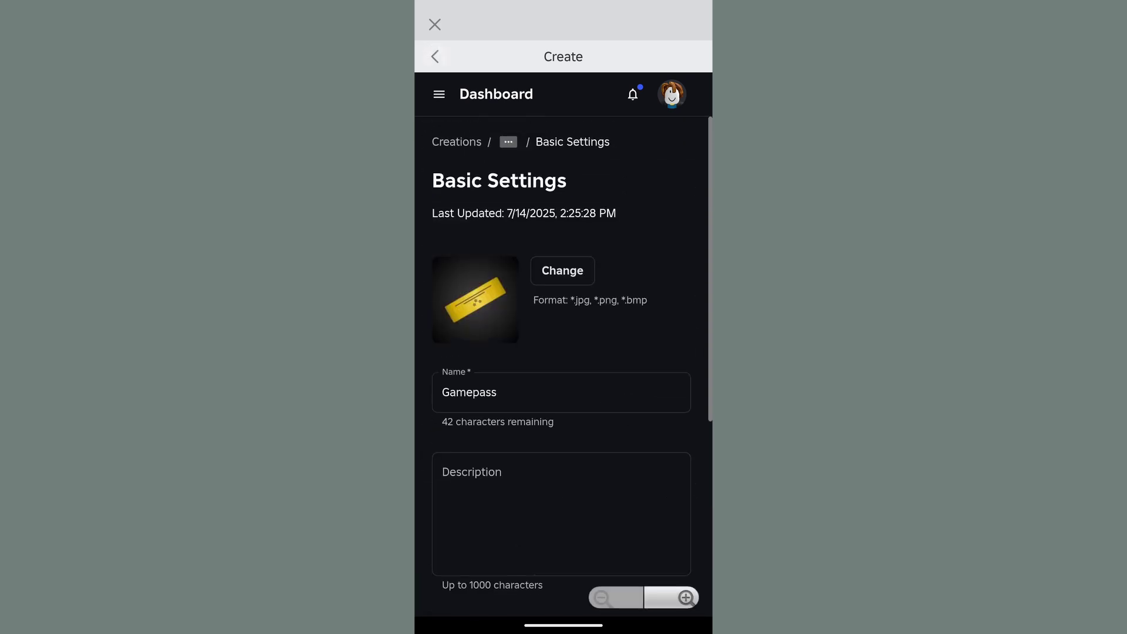
click(434, 24)
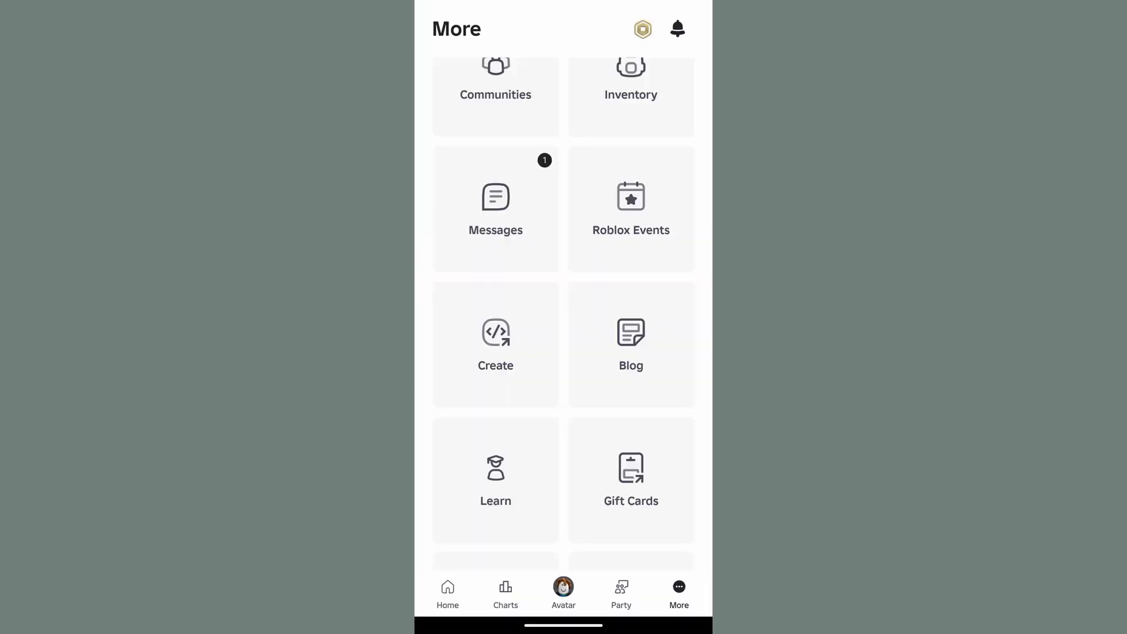
click(447, 592)
Step: Search for 'pls donate' and launch the PLS DONATE experience
click(608, 28)
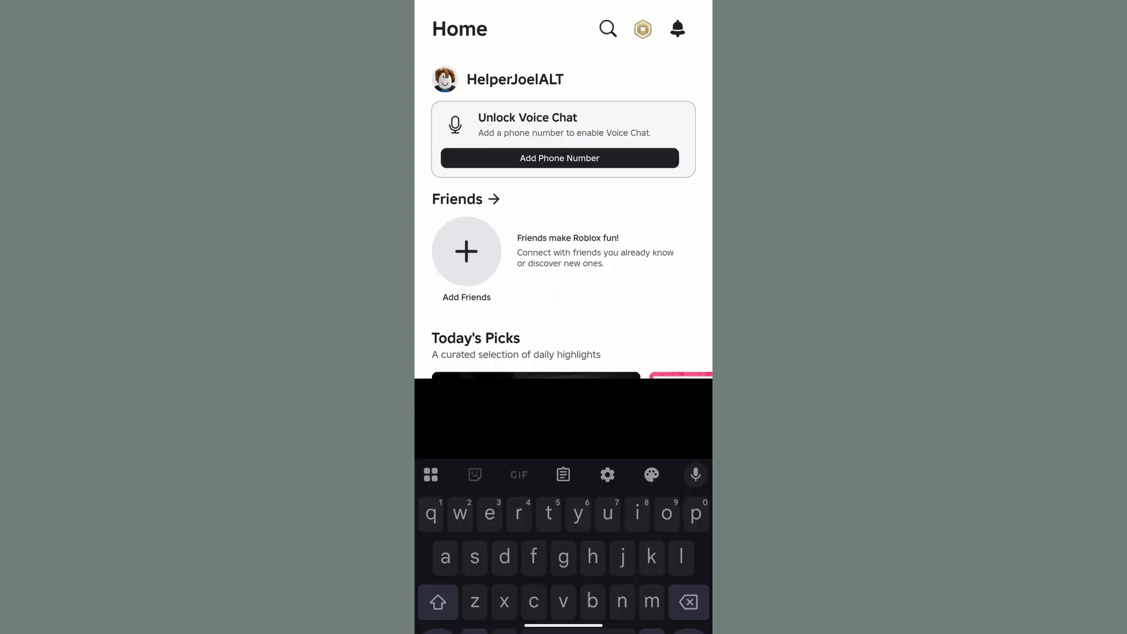
text(pls donate)
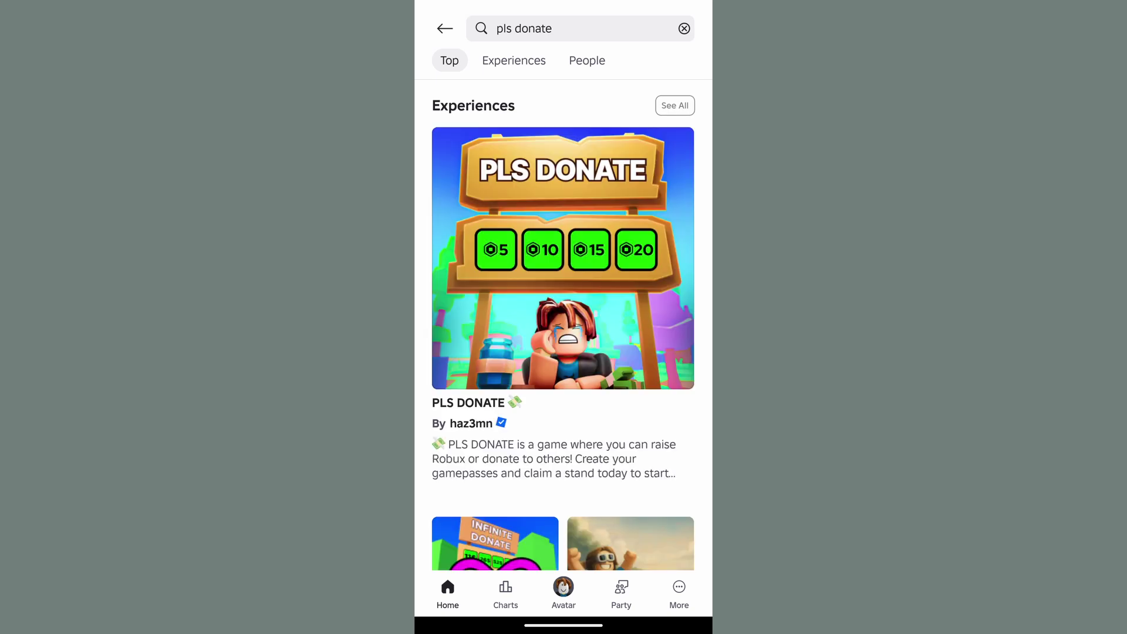
click(589, 299)
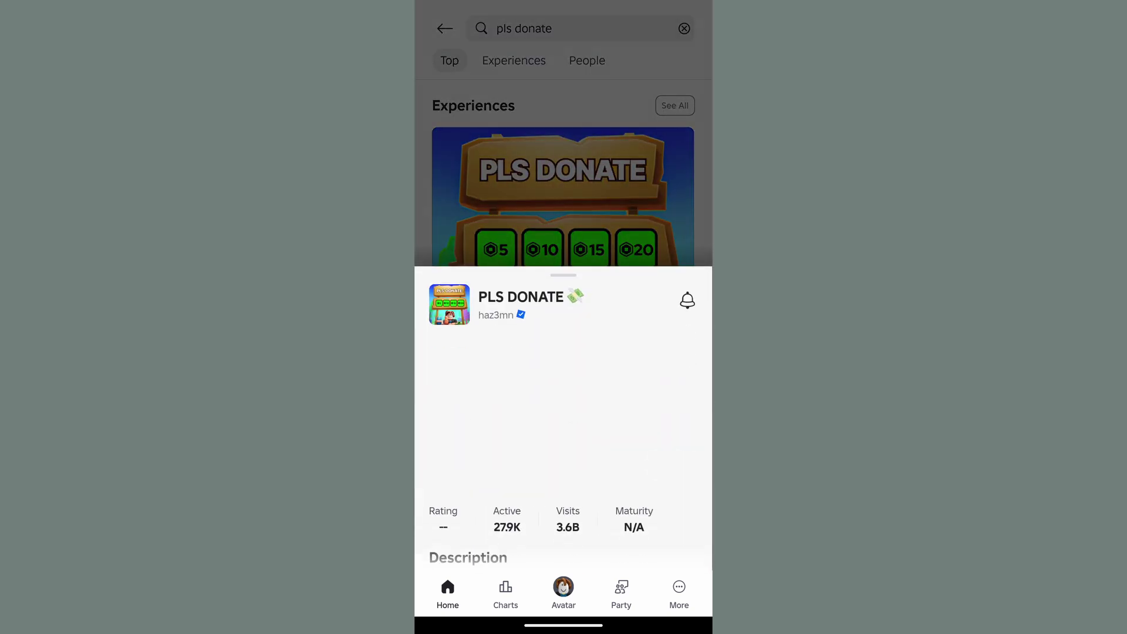
click(598, 588)
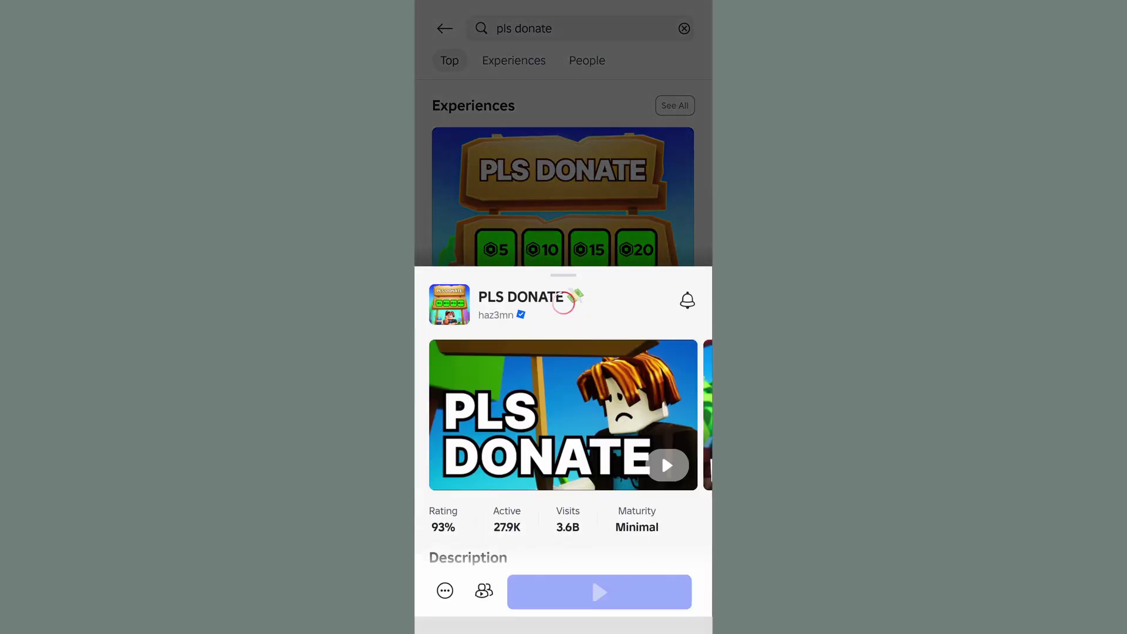